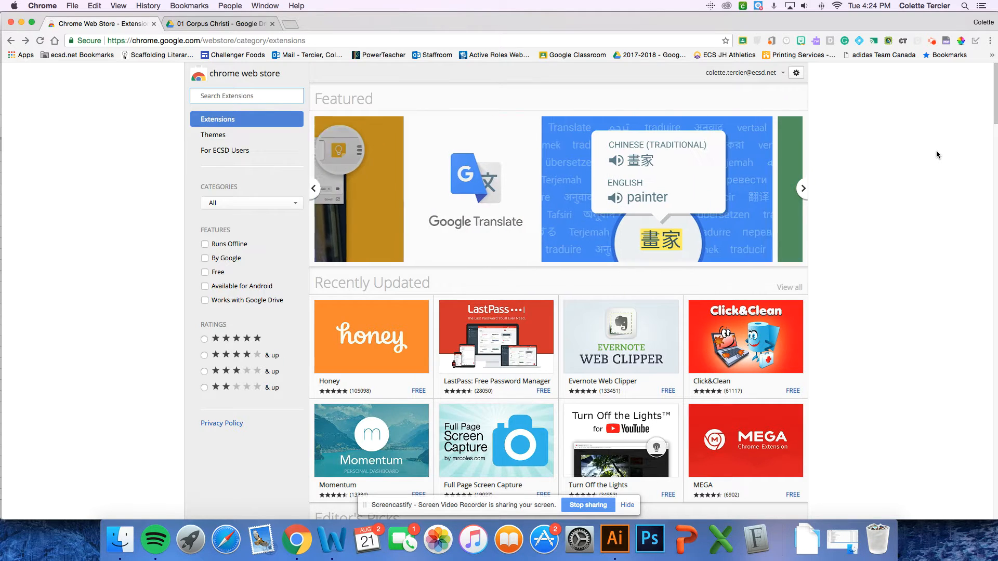
Search the extension store for goobric and add the Goobric Web App Launcher extension to Chrome
left_click(223, 97)
type("Goobri")
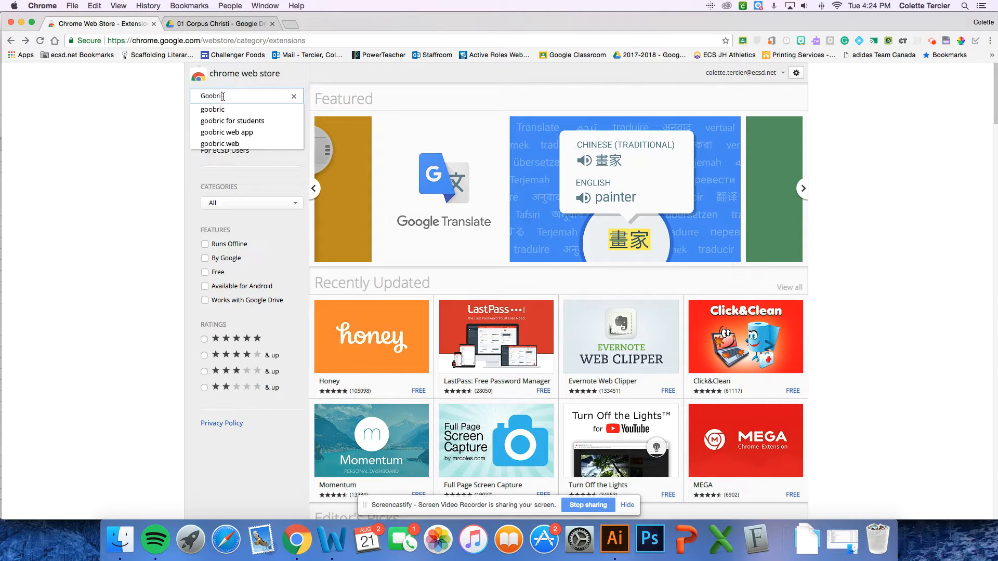
key("Down")
key("Return")
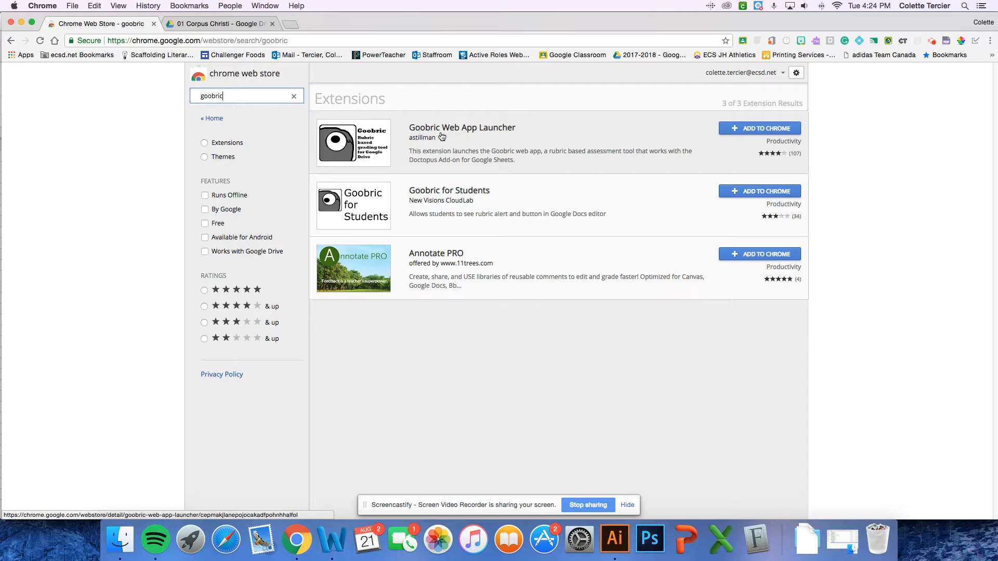
left_click(770, 133)
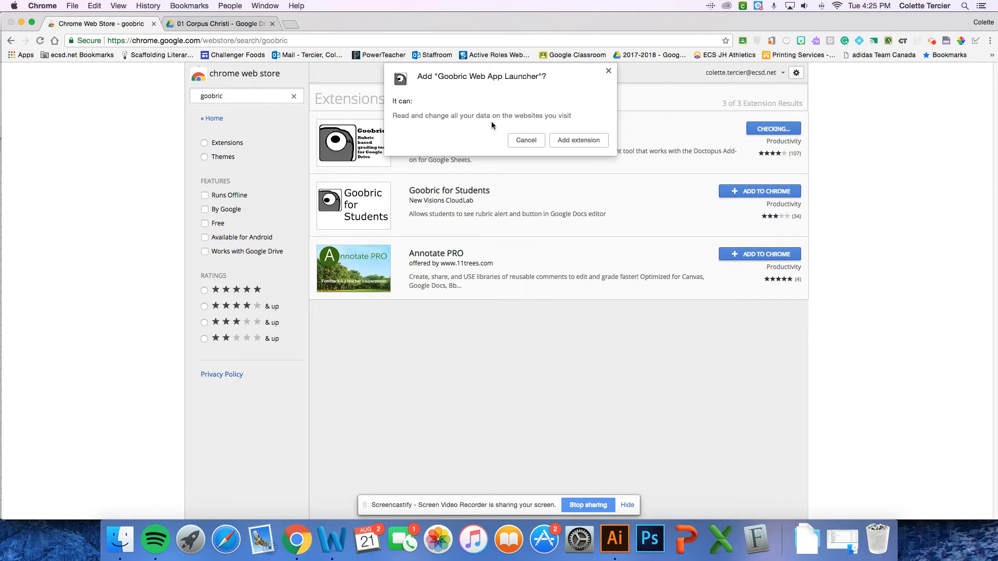
left_click(586, 142)
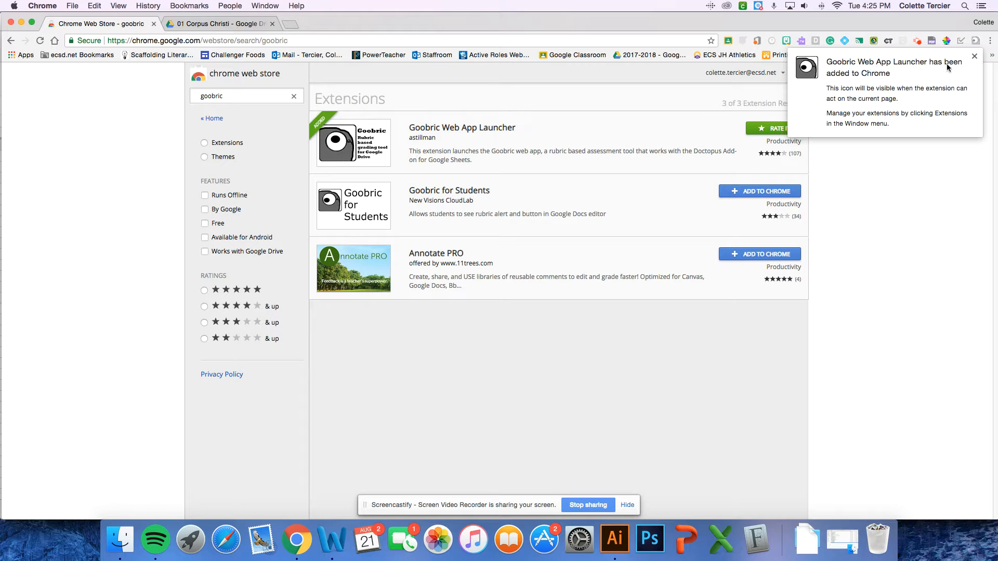
left_click(974, 57)
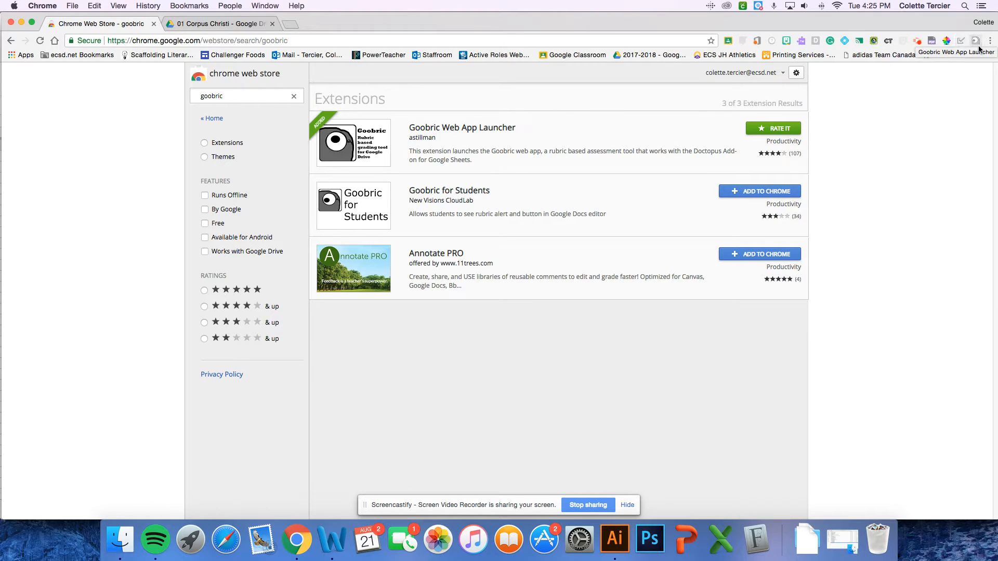
Switch to Google Drive and open the Rubrics folder within 2017-2018, English Language Arts, Assessment
left_click(220, 26)
double_click(194, 166)
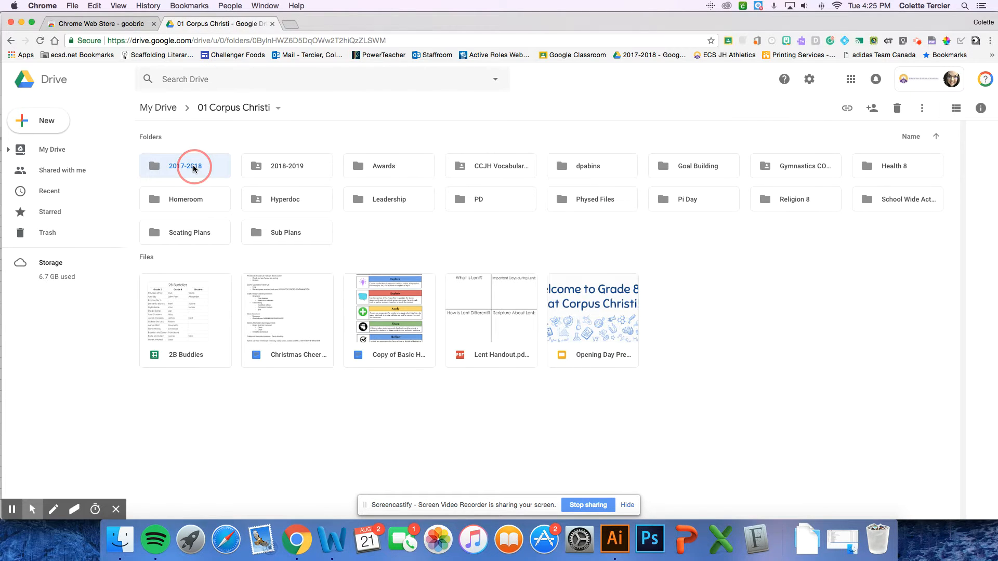
double_click(267, 170)
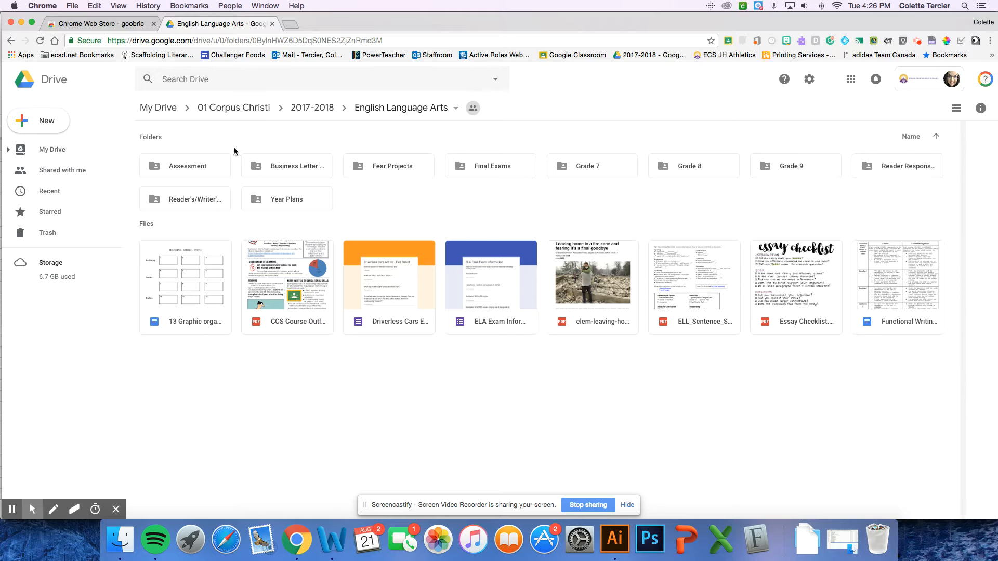
double_click(201, 172)
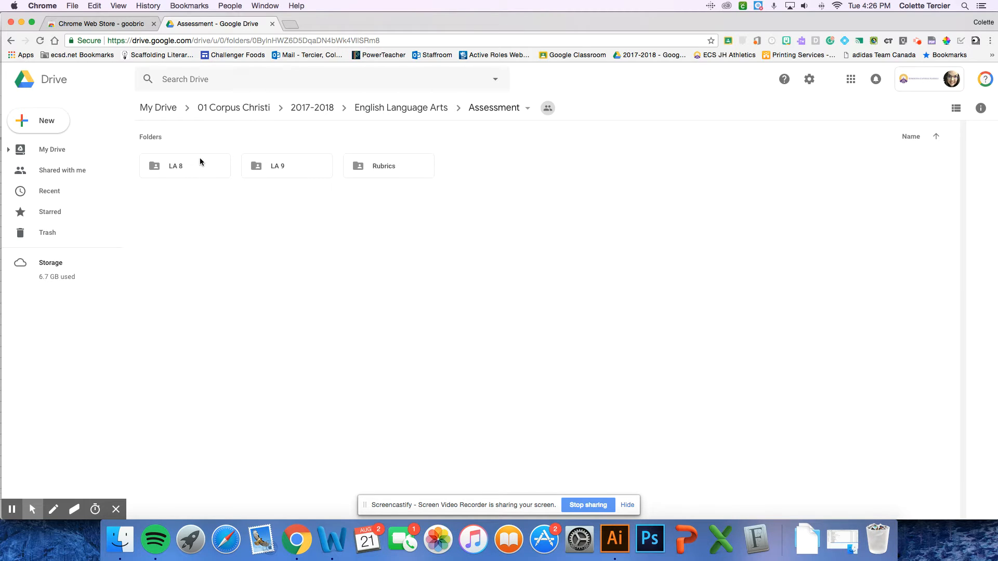
double_click(396, 168)
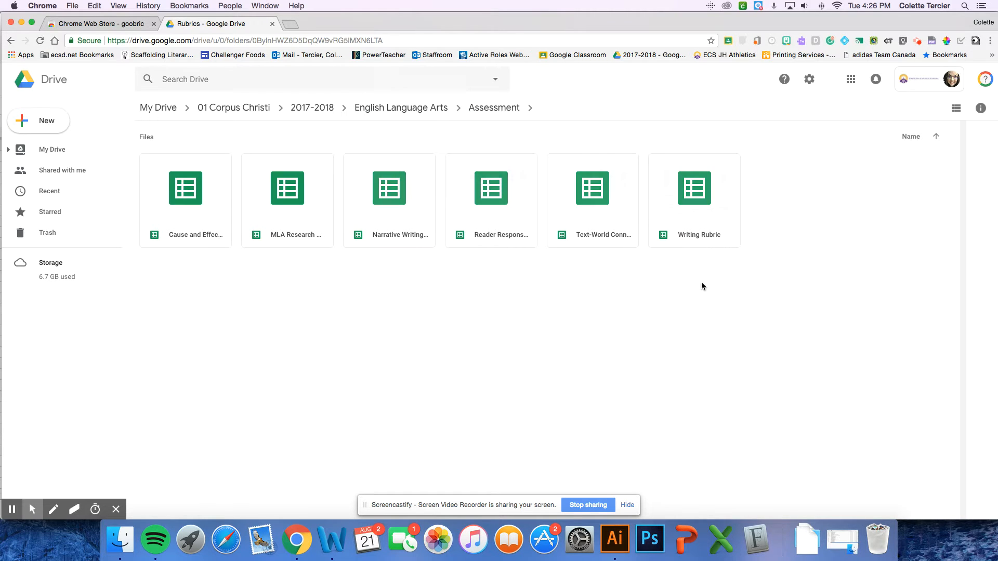
Create a blank Google Sheets spreadsheet in the Rubrics folder
right_click(336, 305)
left_click(428, 407)
left_click(585, 321)
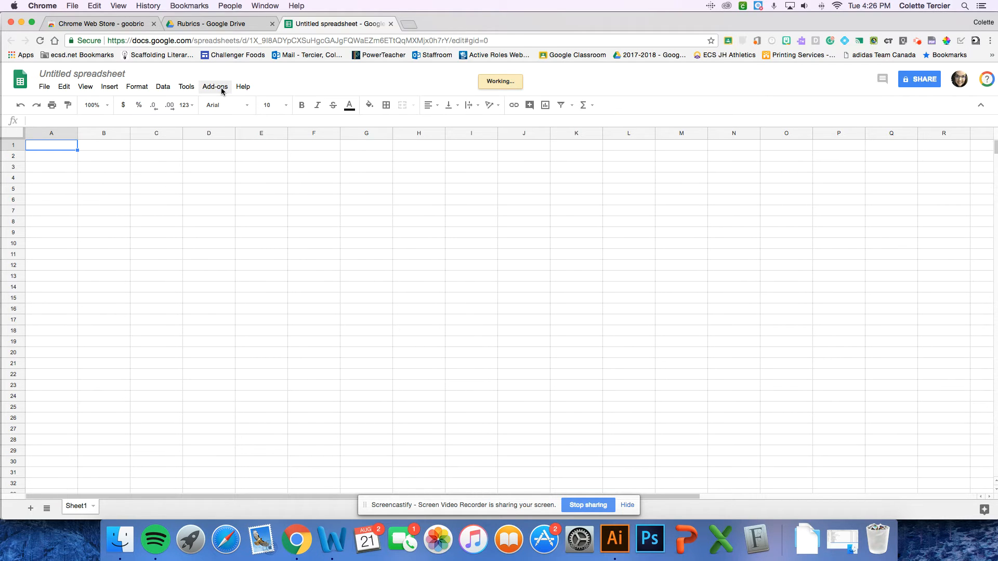
Search the spreadsheet add-ons for Doctopus and start installing the free Doctopus add-on from New Visions CloudLab
left_click(222, 89)
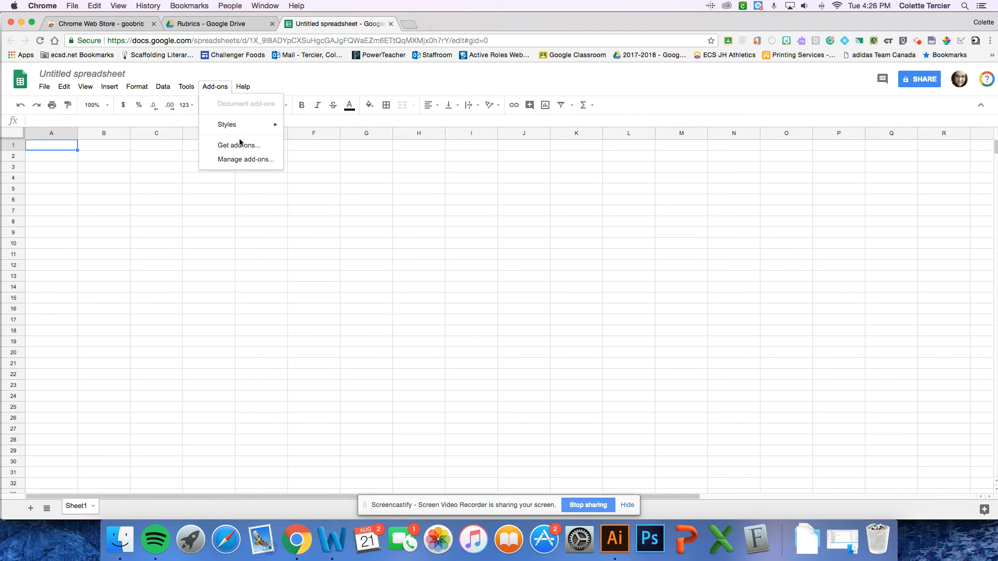
left_click(242, 147)
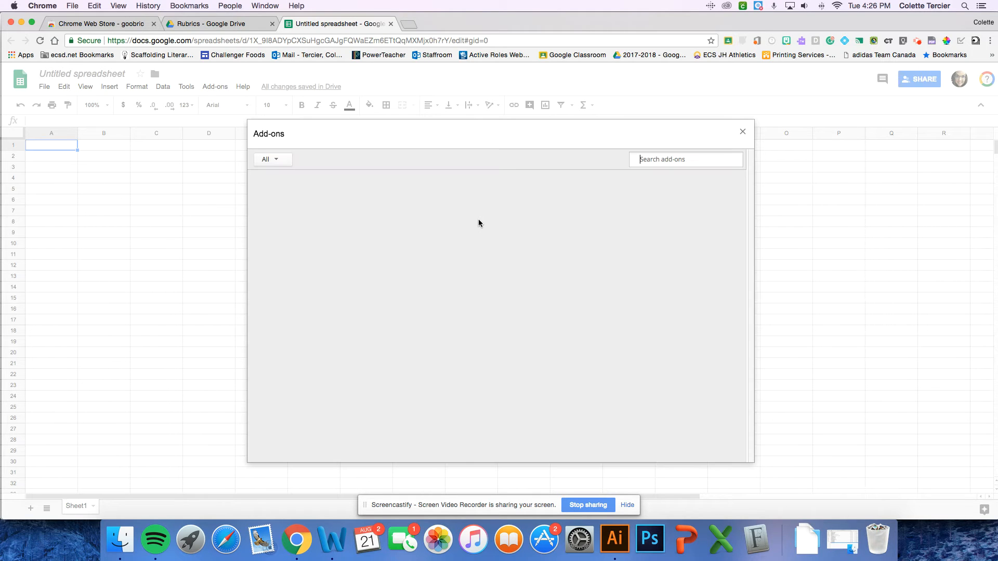
left_click(643, 160)
type("Doctopus")
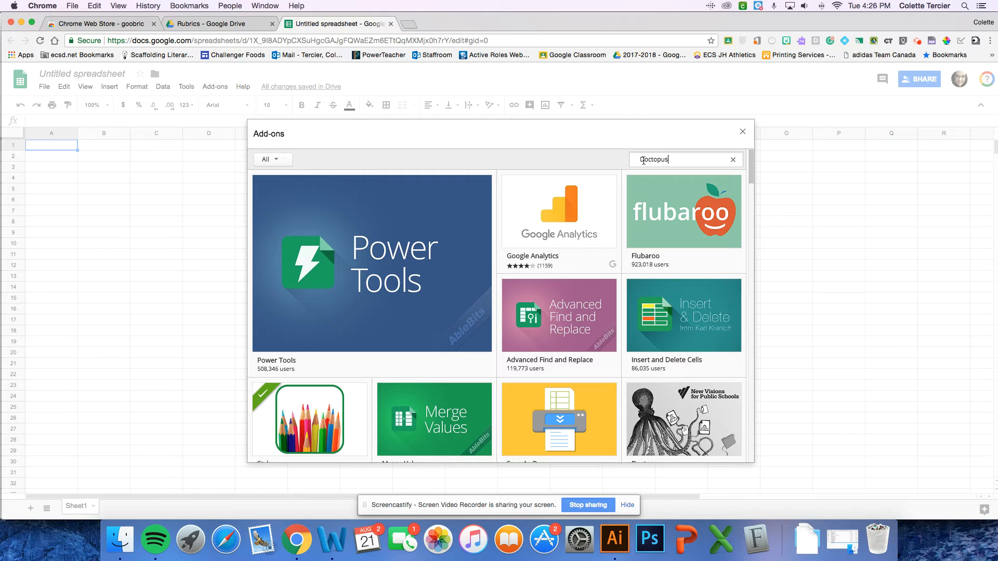
key("Return")
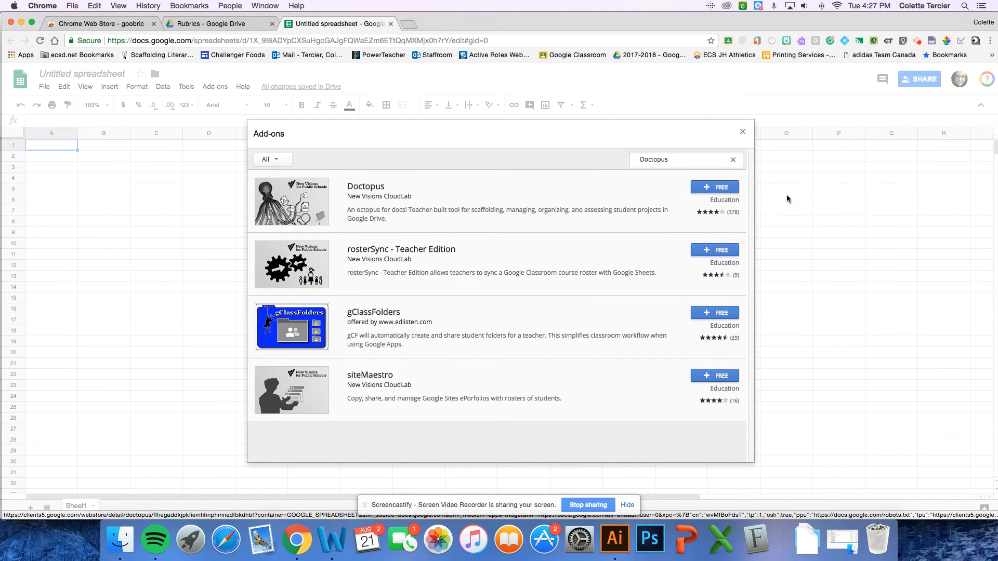
left_click(729, 191)
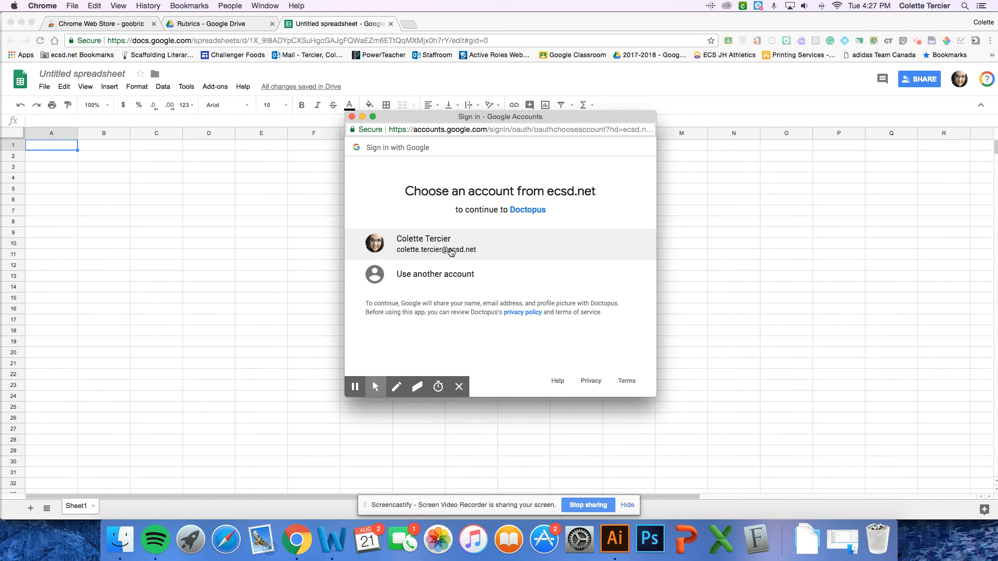
Choose the teacher's ecsd.net account for Doctopus, review the requested permissions and allow the access
left_click(451, 252)
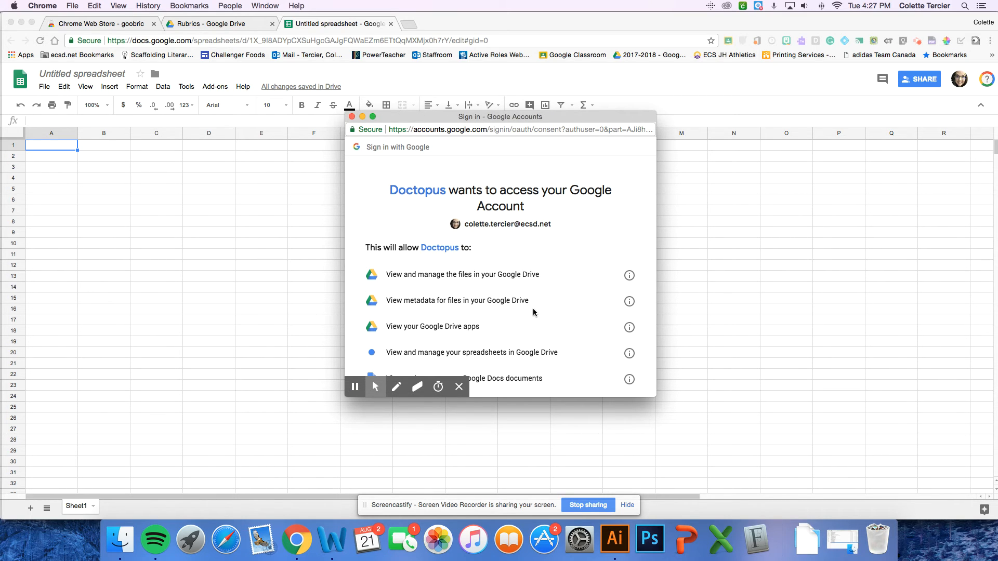
scroll(533, 312, "down", 5)
scroll(533, 312, "down", 3)
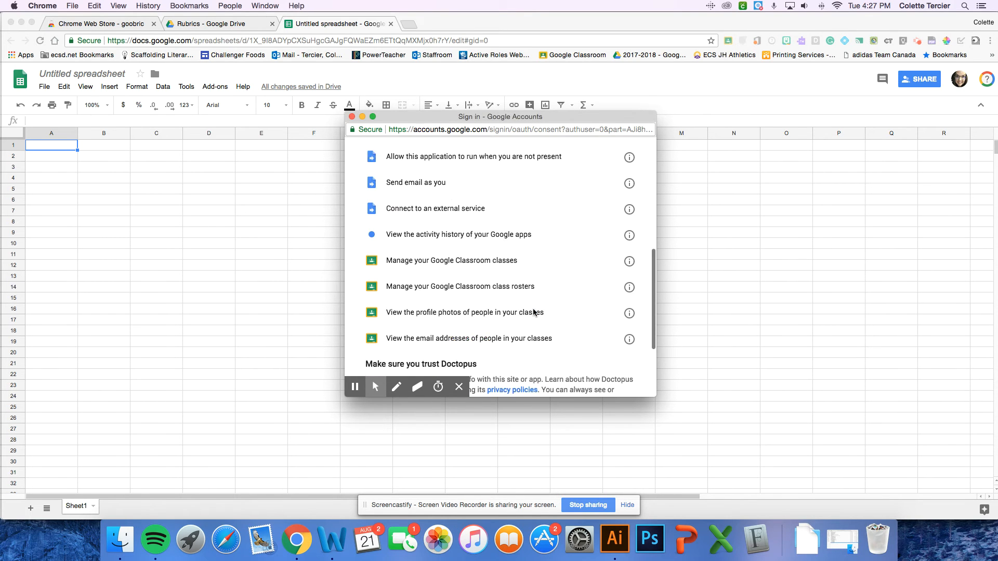
scroll(533, 312, "up", 8)
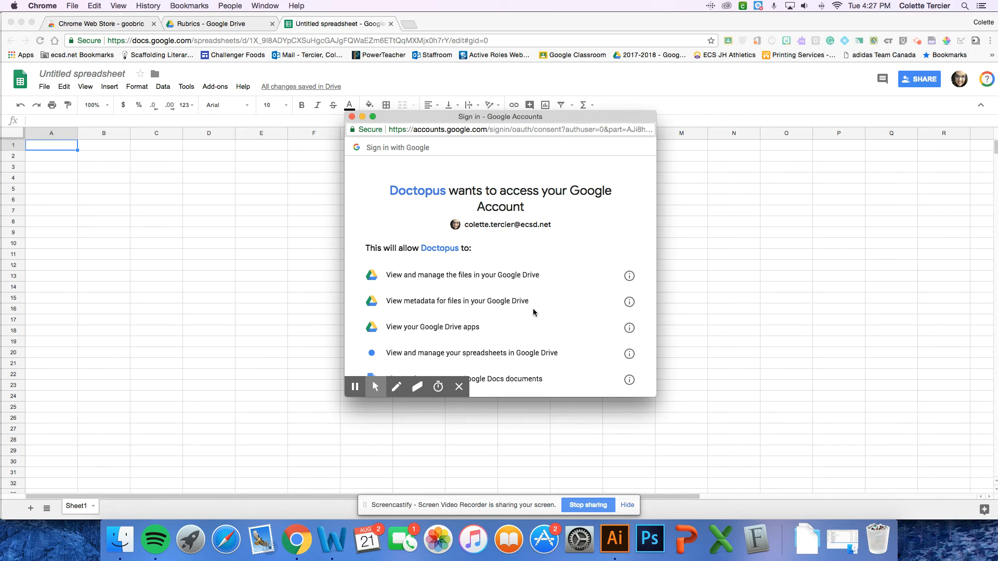
scroll(533, 311, "down", 2)
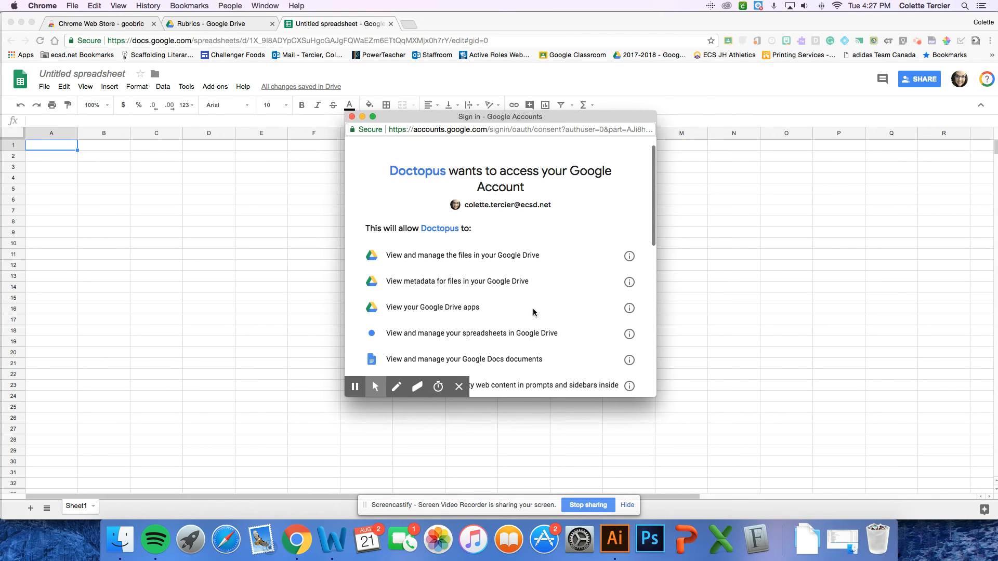
scroll(533, 312, "down", 2)
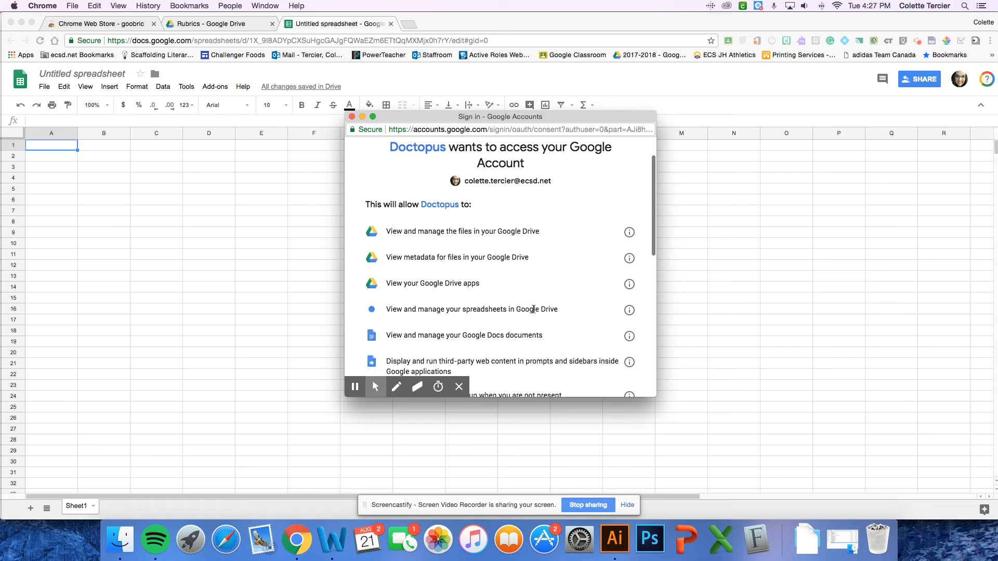
scroll(533, 309, "down", 10)
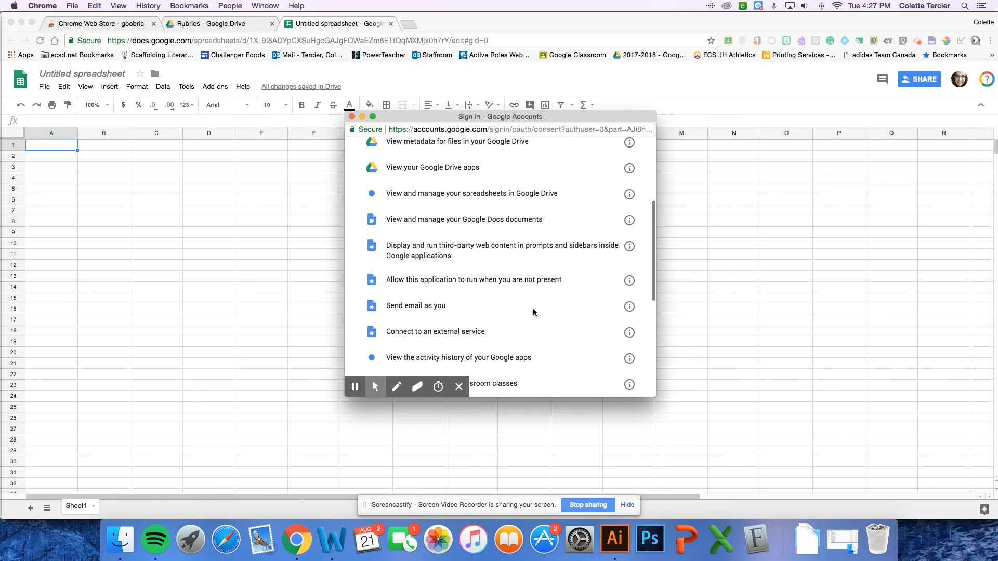
scroll(533, 311, "down", 3)
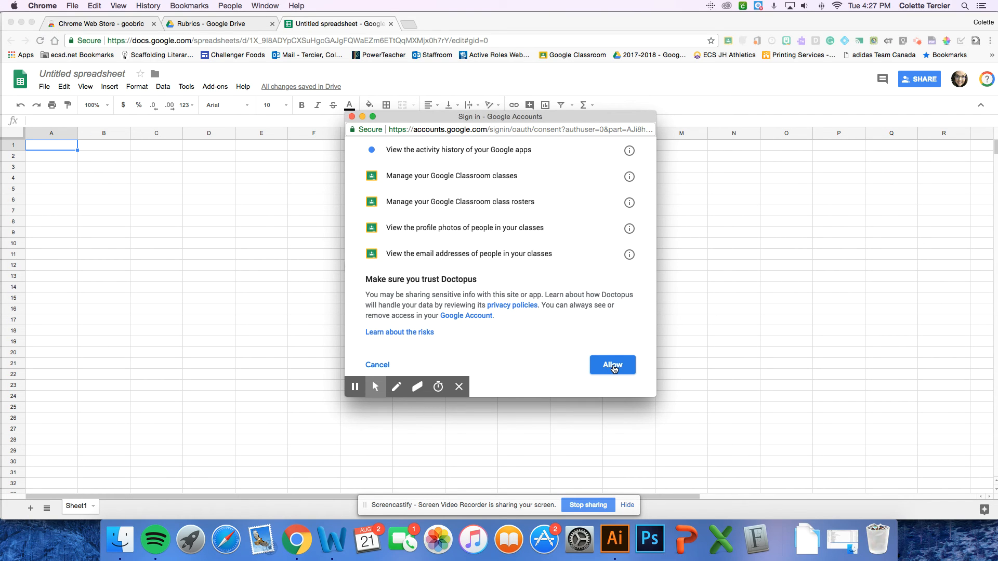
left_click(613, 368)
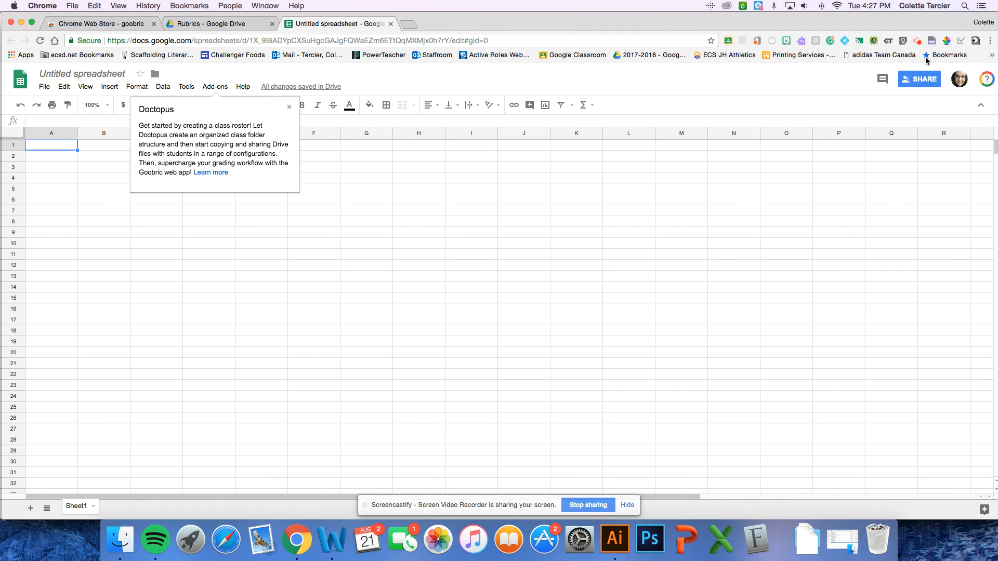
left_click(918, 41)
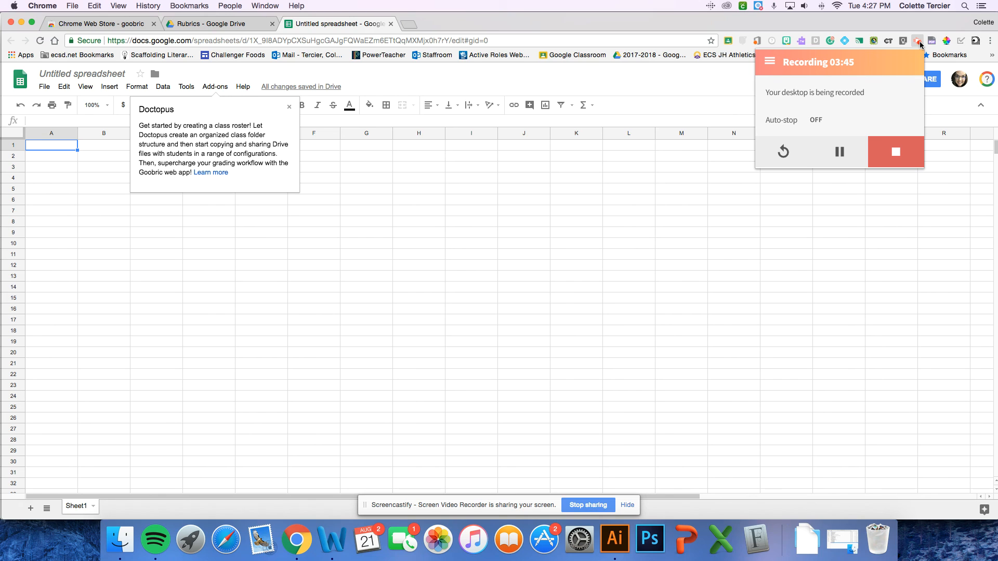